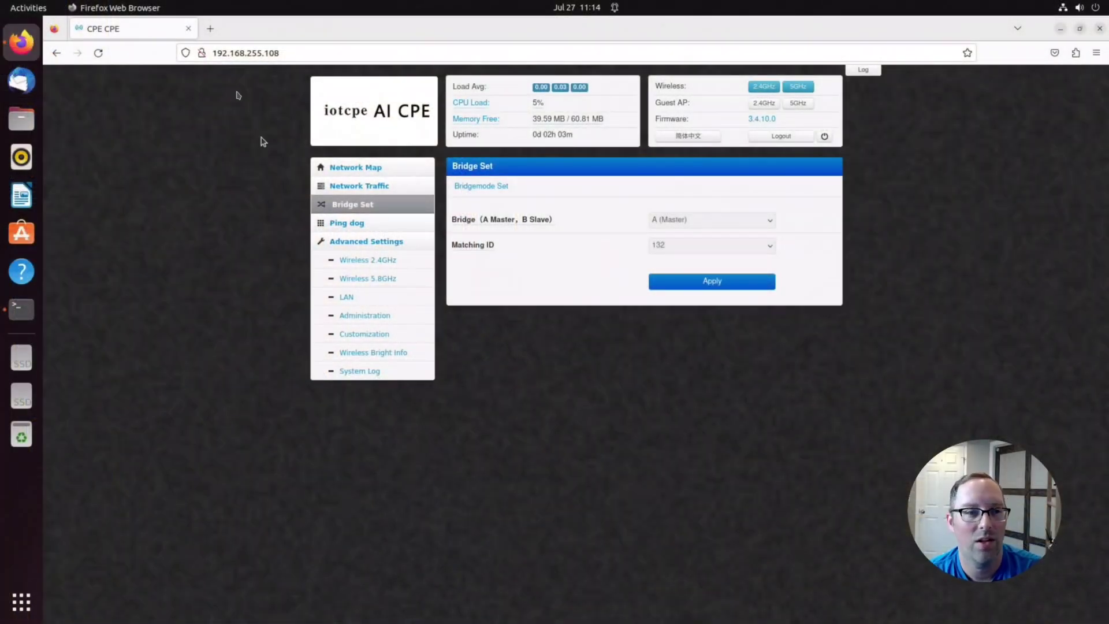
{"action": "left_click", "coordinate": [200, 54]}
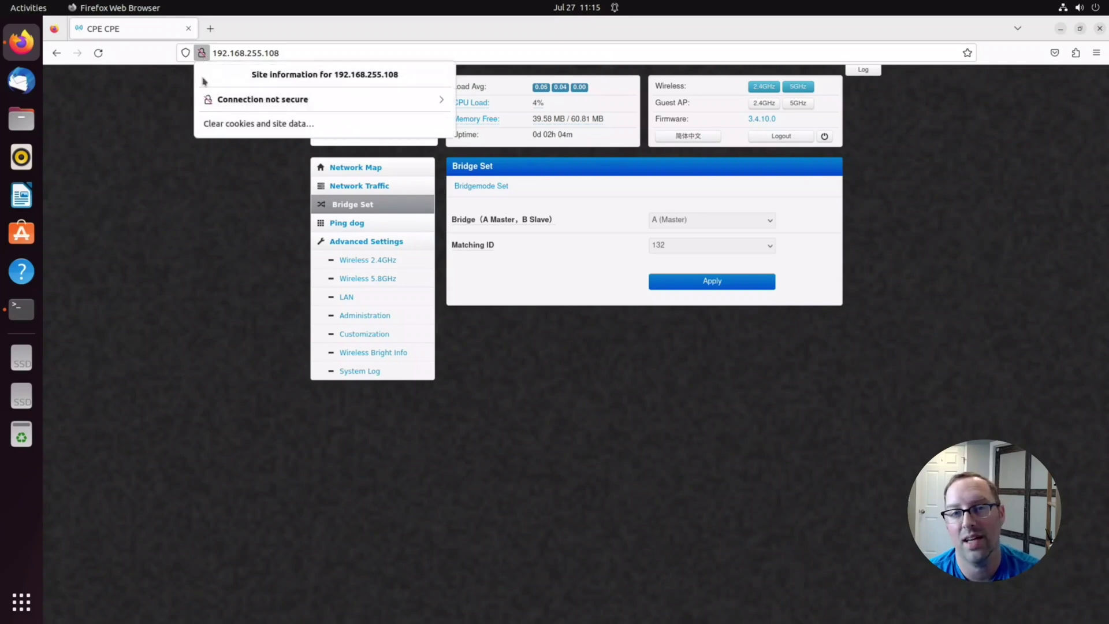
{"action": "left_click", "coordinate": [273, 176]}
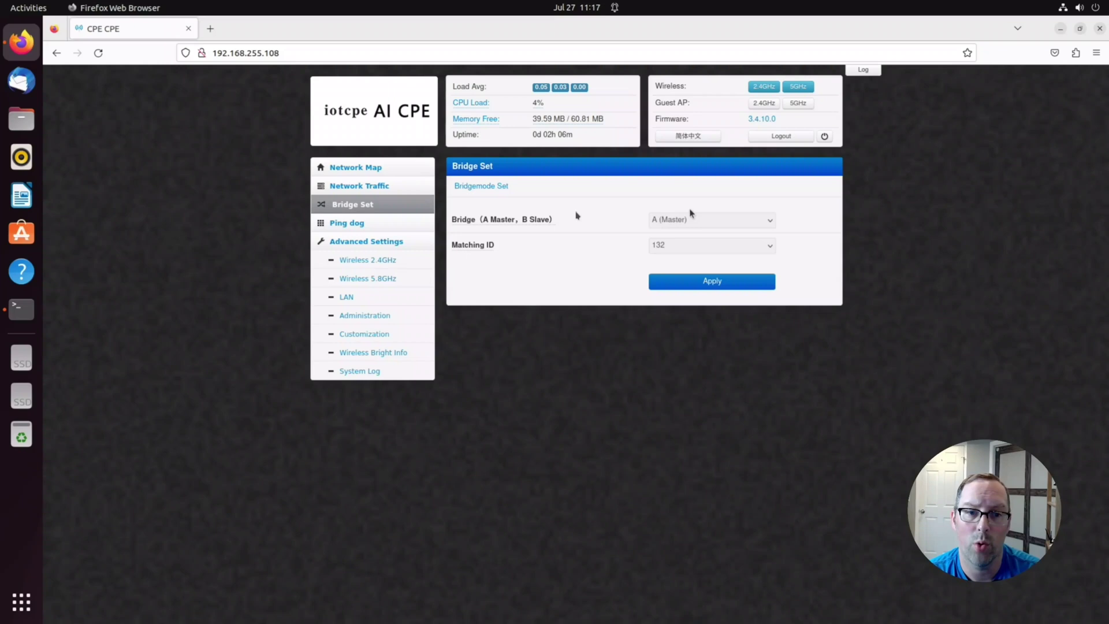
{"action": "left_click", "coordinate": [537, 220]}
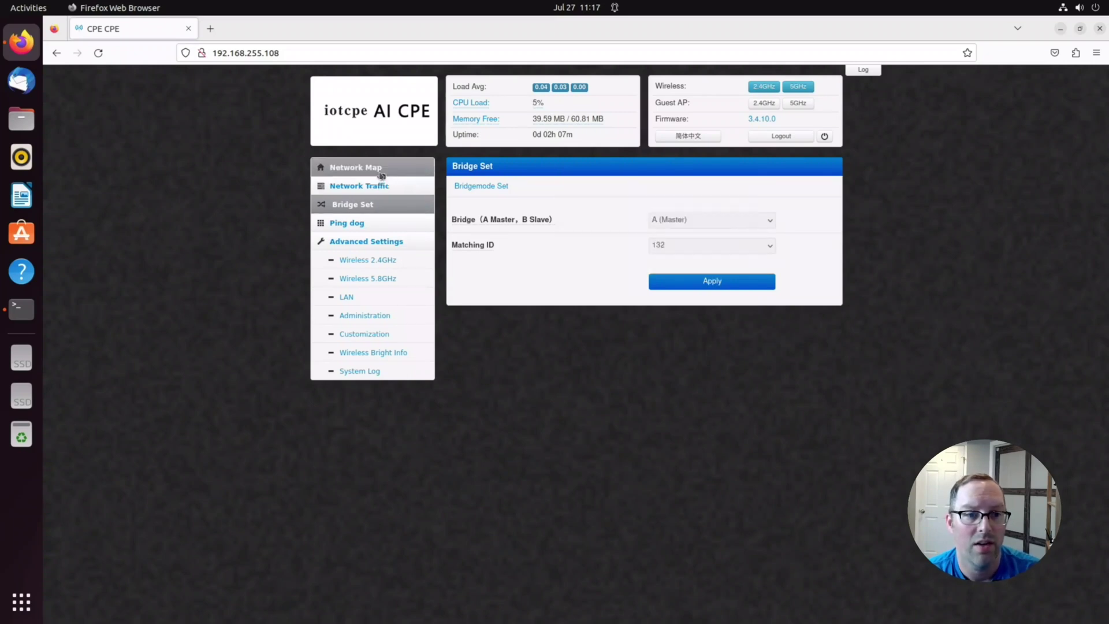
Review client status, update the saved login, and view the ping watchdog help and 5GHz wireless pages, ending on LAN IP settings (192.168.255.108)
{"action": "left_click", "coordinate": [382, 172]}
{"action": "left_click", "coordinate": [439, 202]}
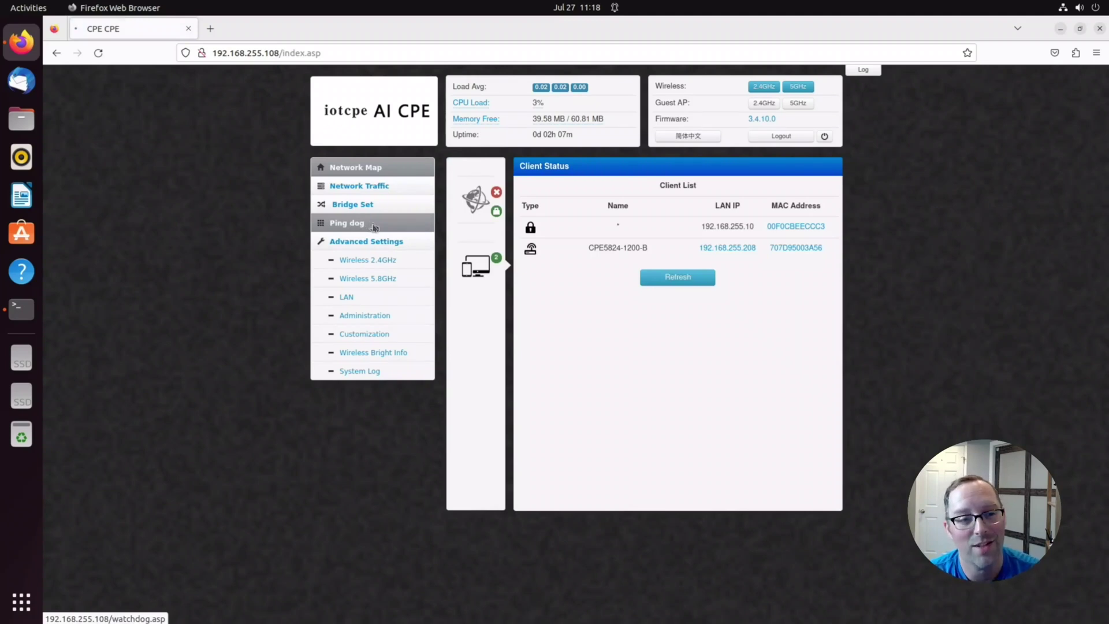
{"action": "left_click", "coordinate": [375, 227]}
{"action": "left_click", "coordinate": [487, 193]}
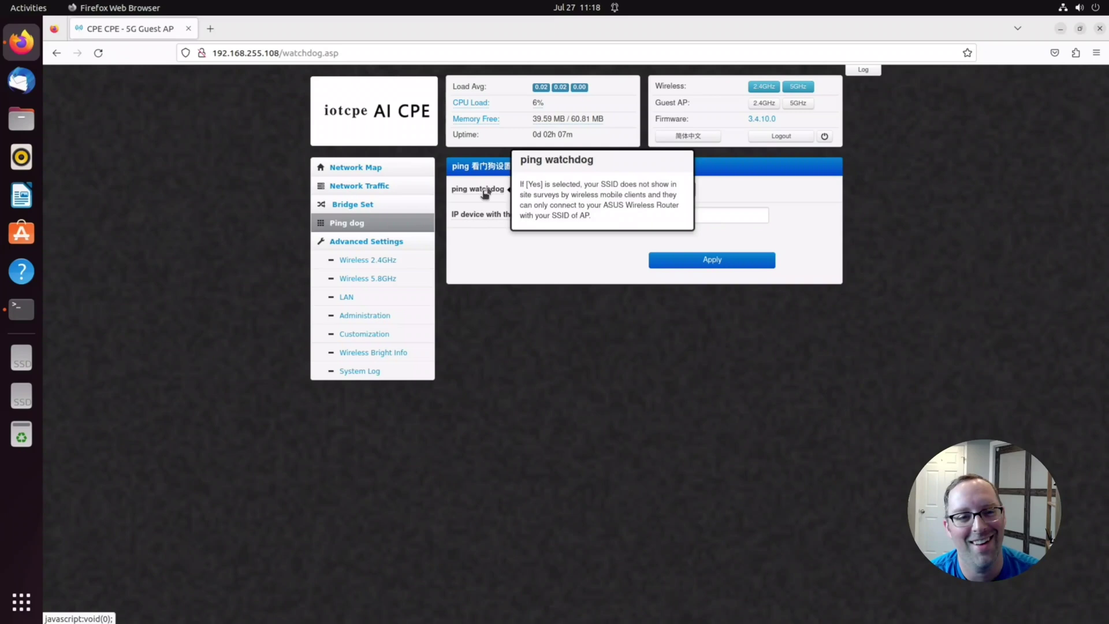
{"action": "left_click", "coordinate": [486, 193]}
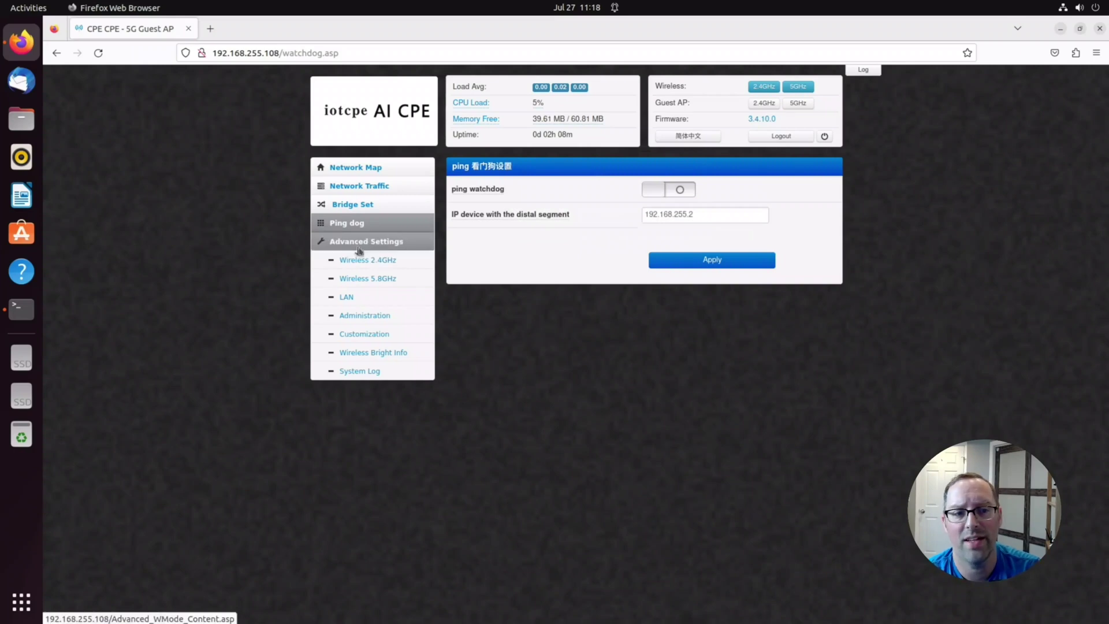
{"action": "left_click", "coordinate": [362, 279]}
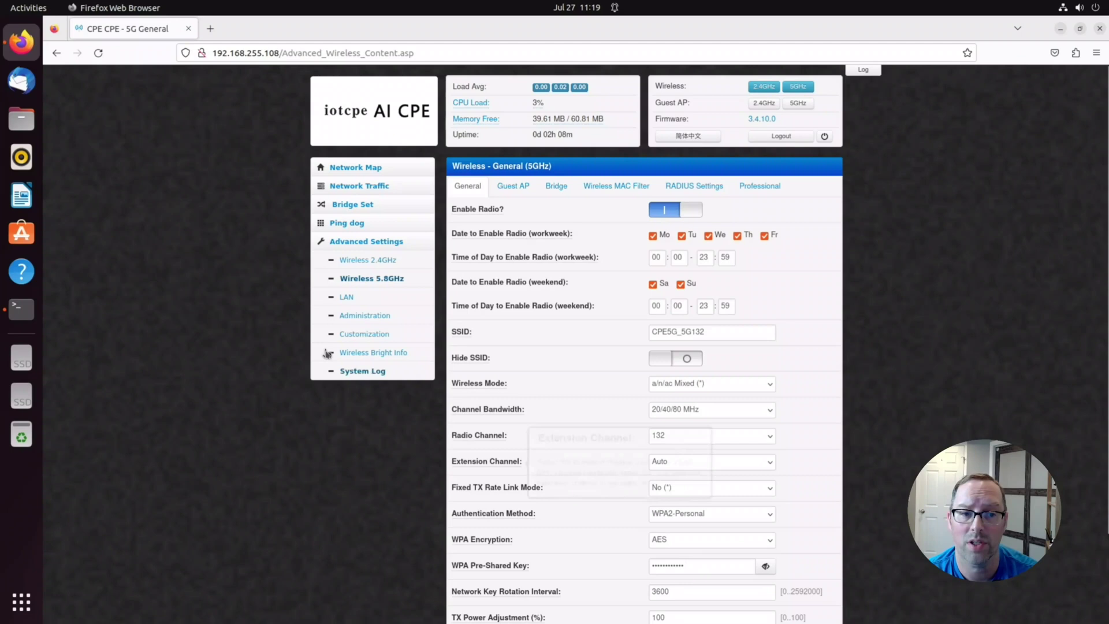
{"action": "left_click", "coordinate": [346, 296]}
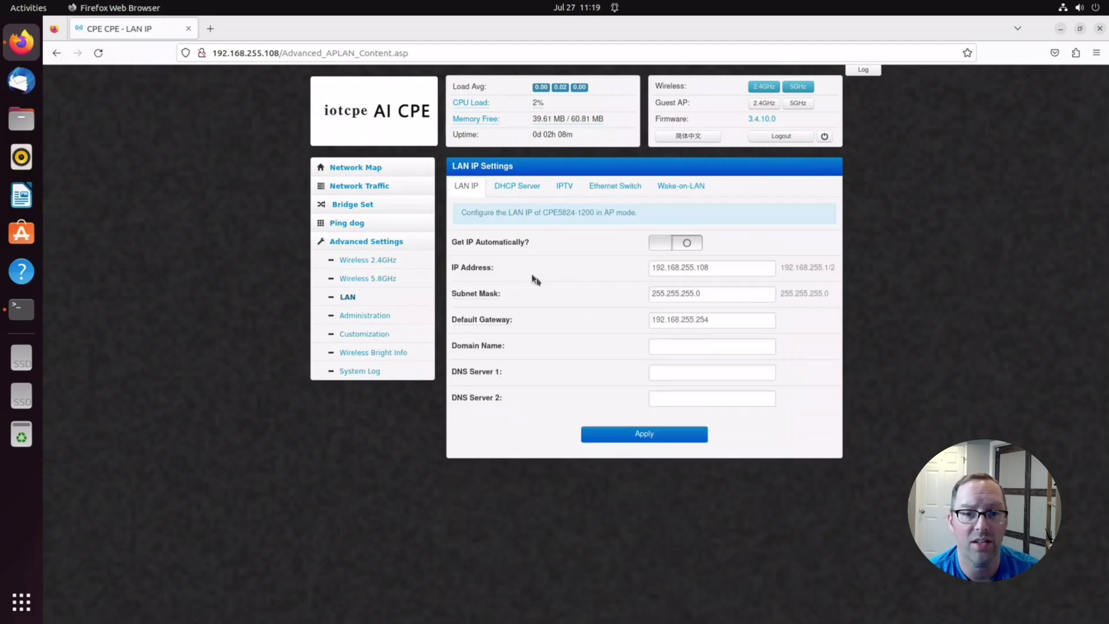
View the LAN IPTV, Ethernet Switch and Wake-on-LAN pages, then the Administration System settings for CPE5824-1200-A
{"action": "left_click", "coordinate": [716, 271]}
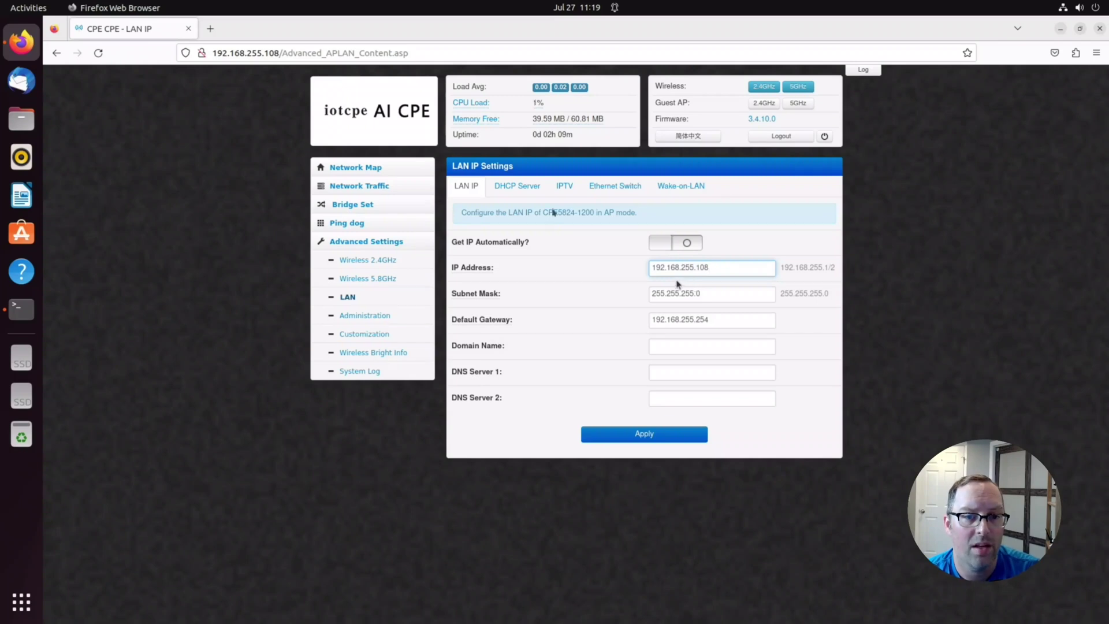
{"action": "left_click", "coordinate": [563, 188]}
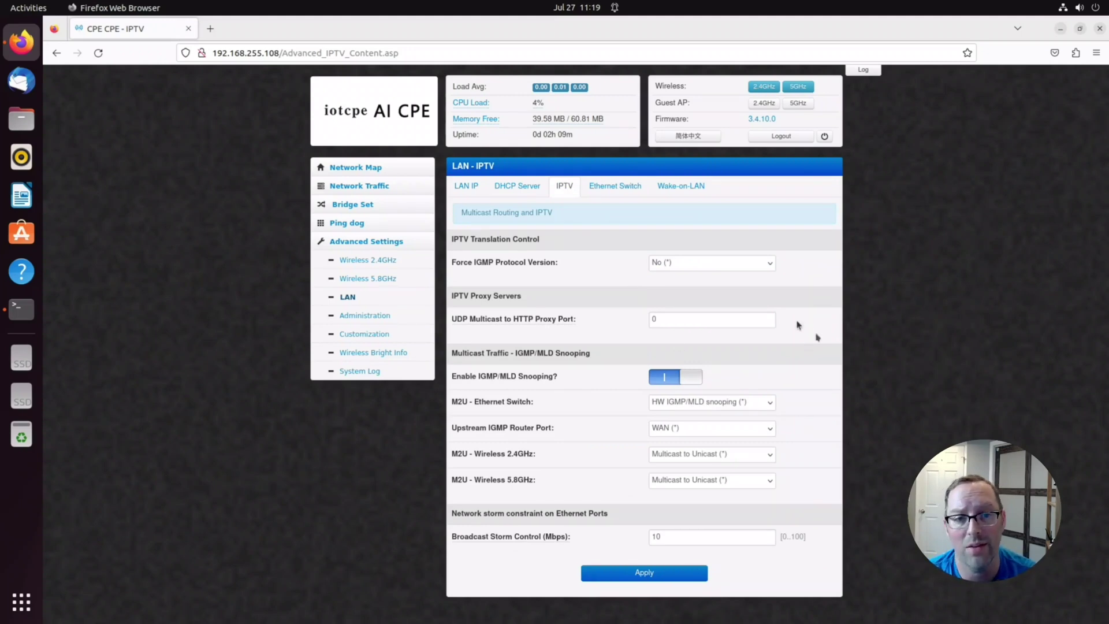
{"action": "left_click", "coordinate": [629, 189]}
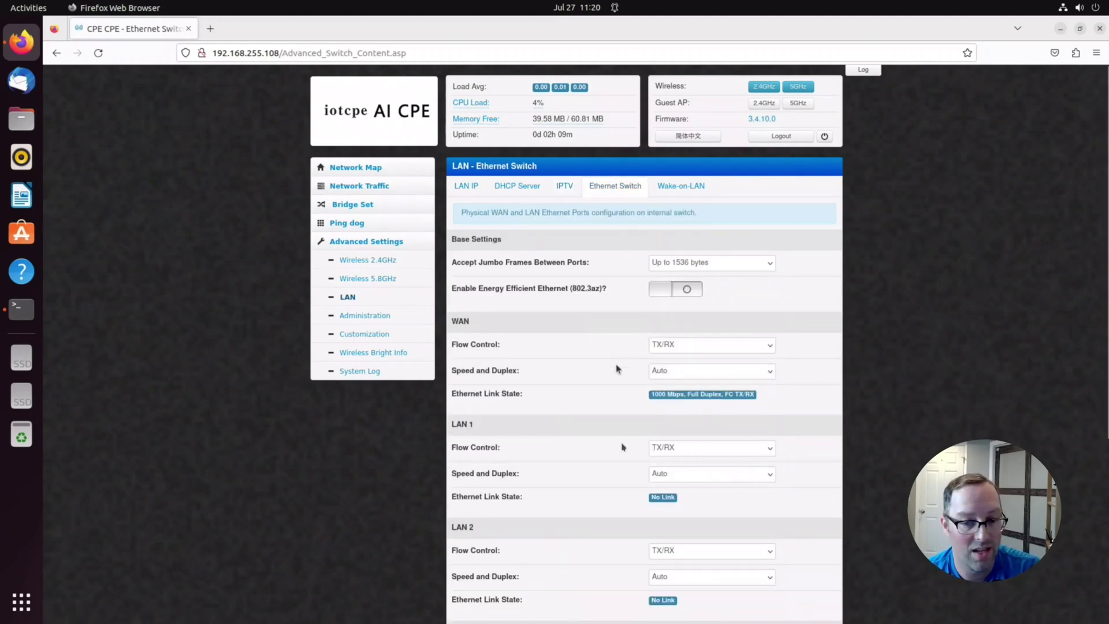
{"action": "left_click", "coordinate": [675, 190]}
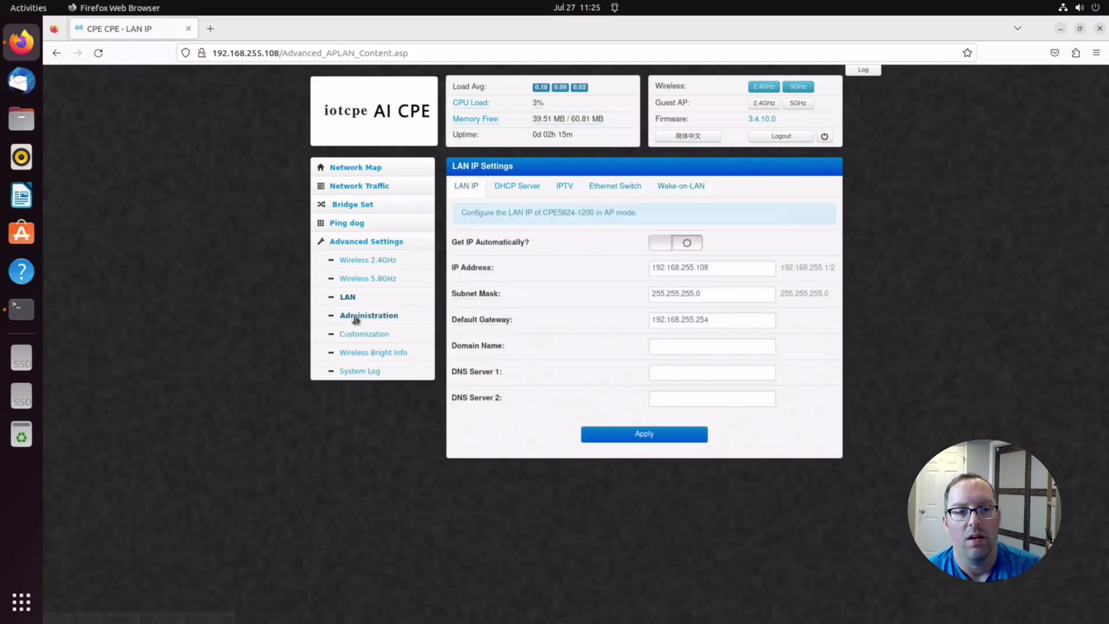
{"action": "left_click", "coordinate": [356, 316]}
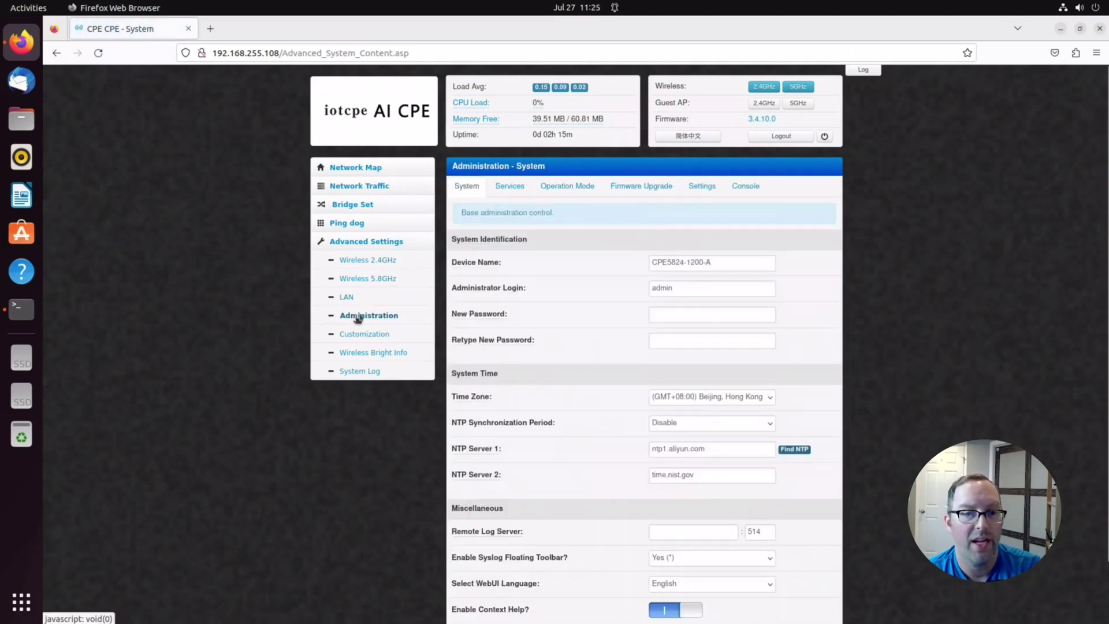
Look over the Administration System page, then view the Services and Operation Mode pages
{"action": "left_click", "coordinate": [701, 291]}
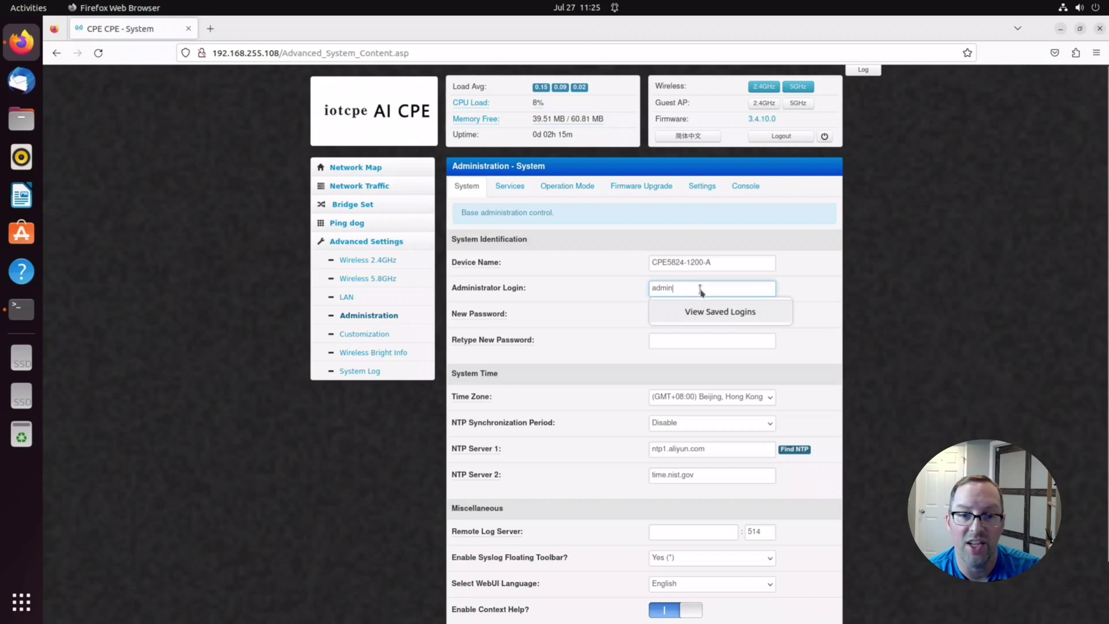
{"action": "left_click", "coordinate": [585, 313]}
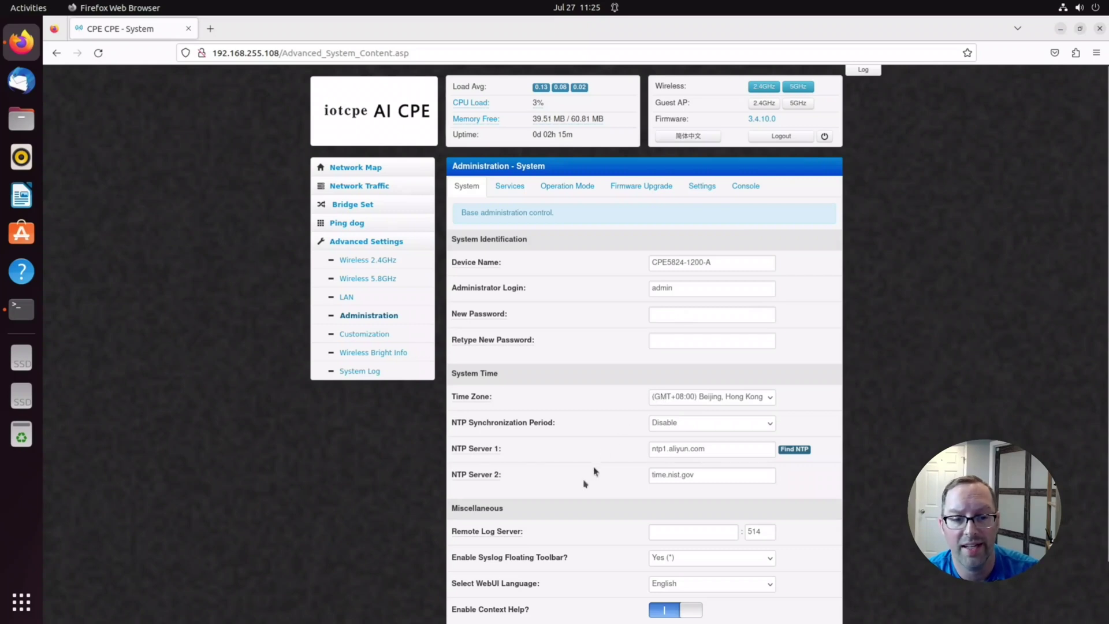
{"action": "scroll", "coordinate": [585, 485], "scroll_direction": "down", "scroll_amount": 2}
{"action": "mouse_move", "coordinate": [479, 466]}
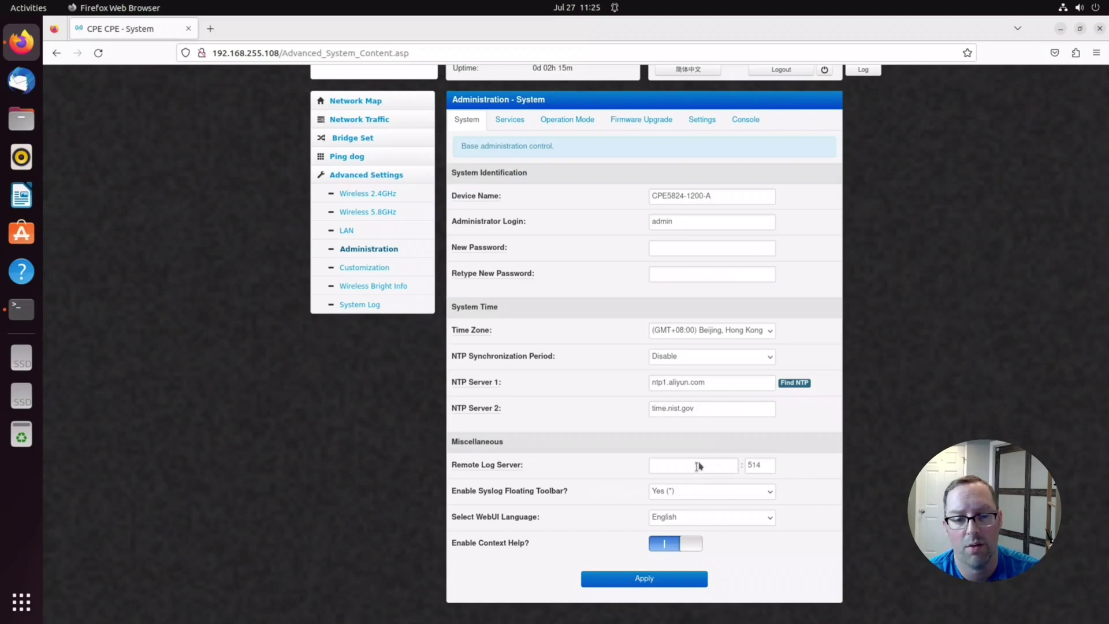
{"action": "scroll", "coordinate": [609, 379], "scroll_direction": "up", "scroll_amount": 2}
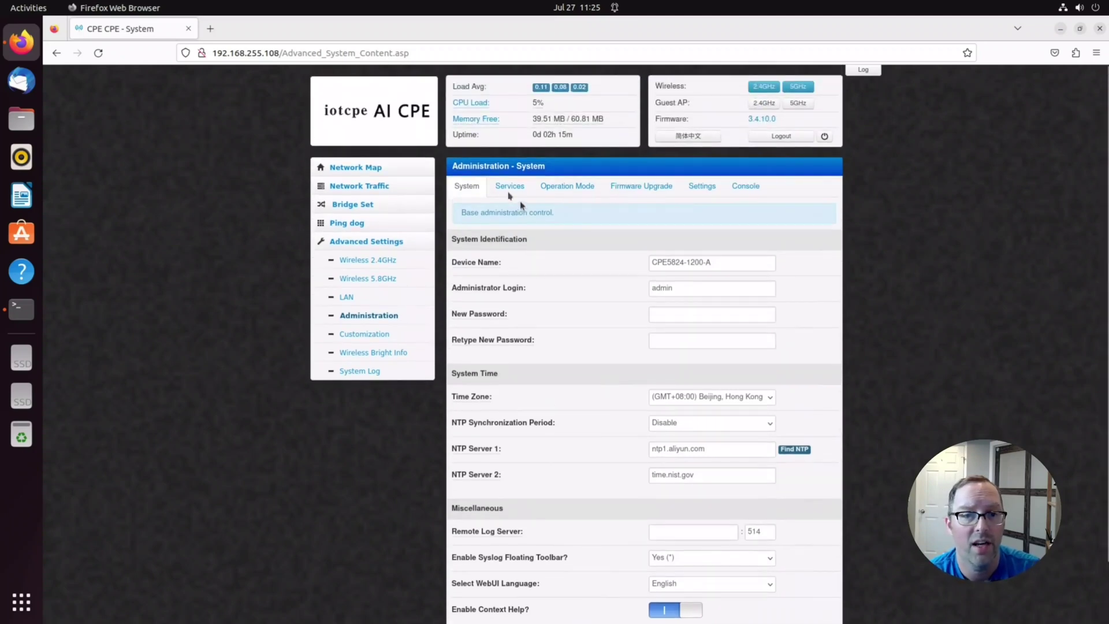
{"action": "left_click", "coordinate": [510, 187]}
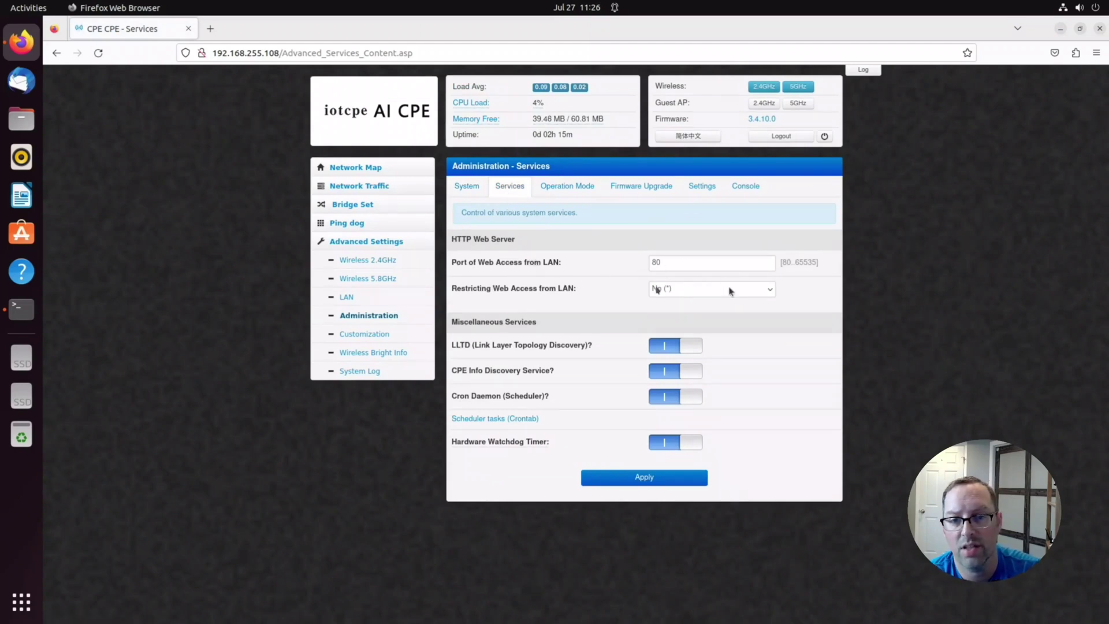
{"action": "left_click", "coordinate": [577, 191]}
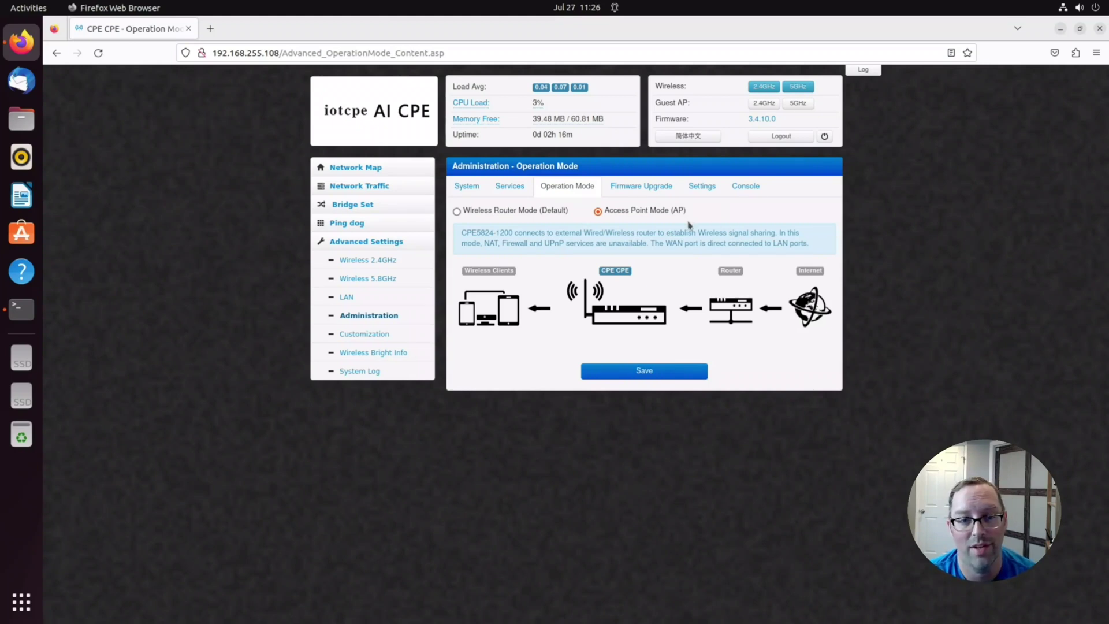
Keep Access Point Mode as the operation mode and view the Firmware Upgrade and Settings backup pages
{"action": "left_click", "coordinate": [569, 213]}
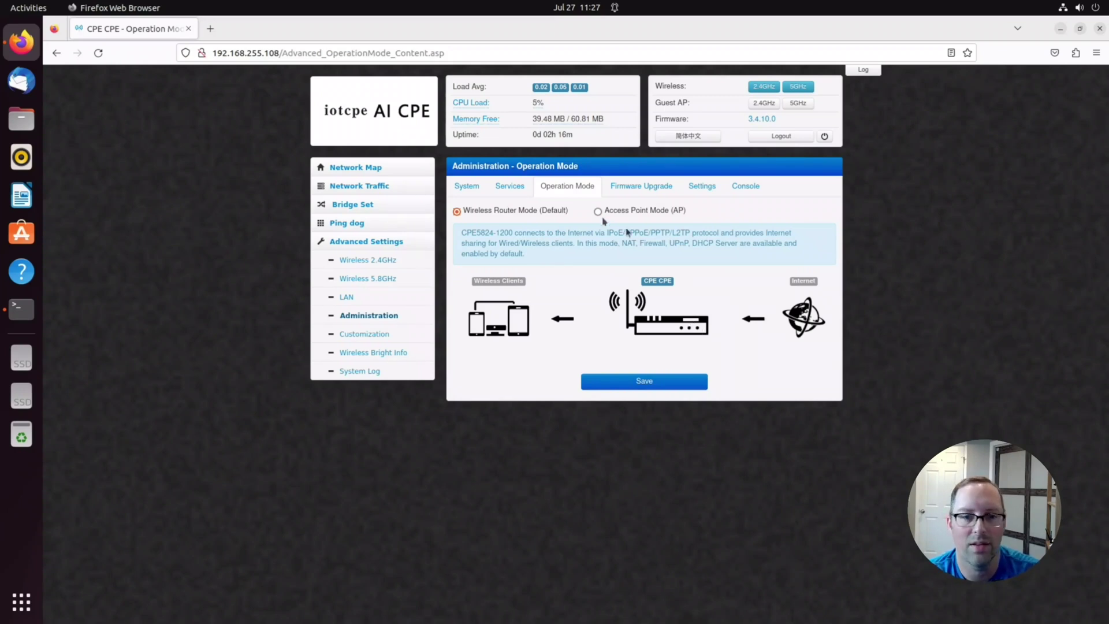
{"action": "left_click", "coordinate": [598, 212]}
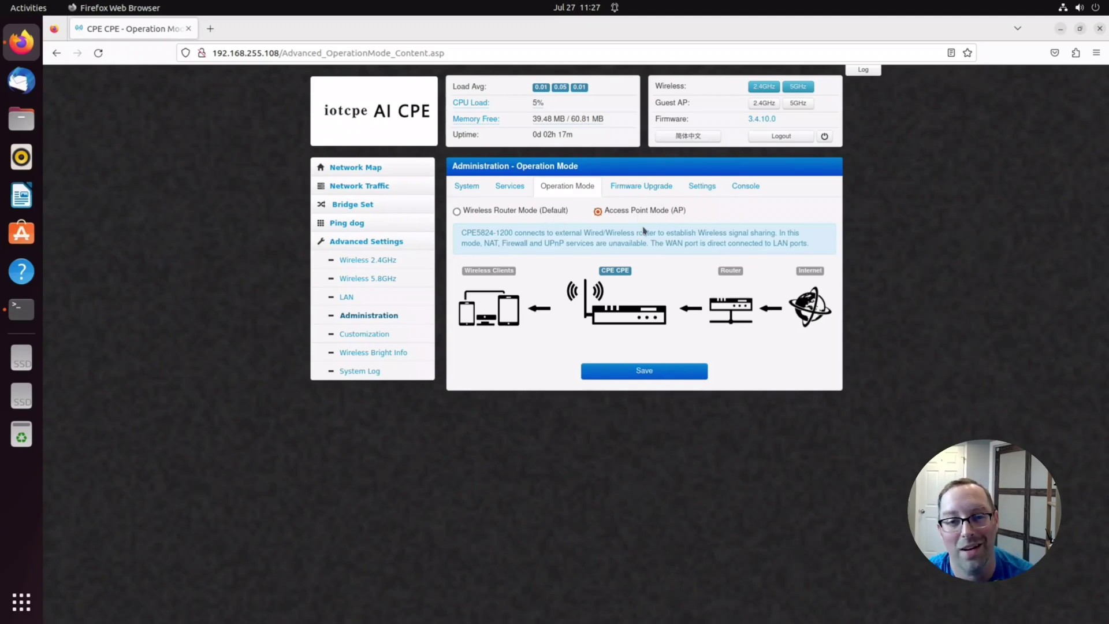
{"action": "left_click", "coordinate": [656, 193]}
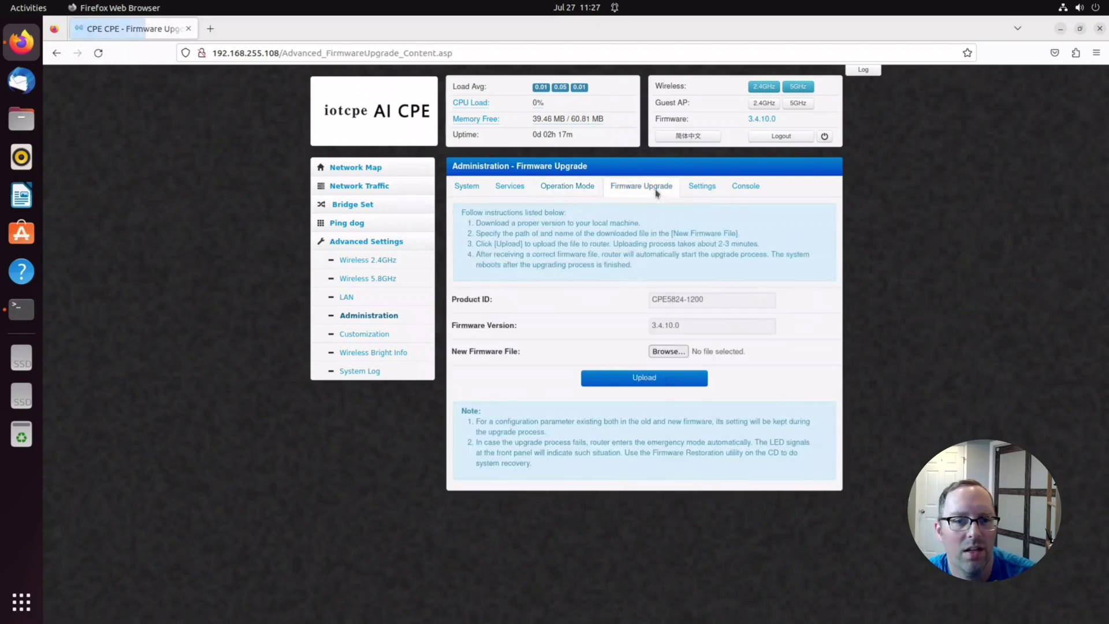
{"action": "left_click", "coordinate": [702, 186]}
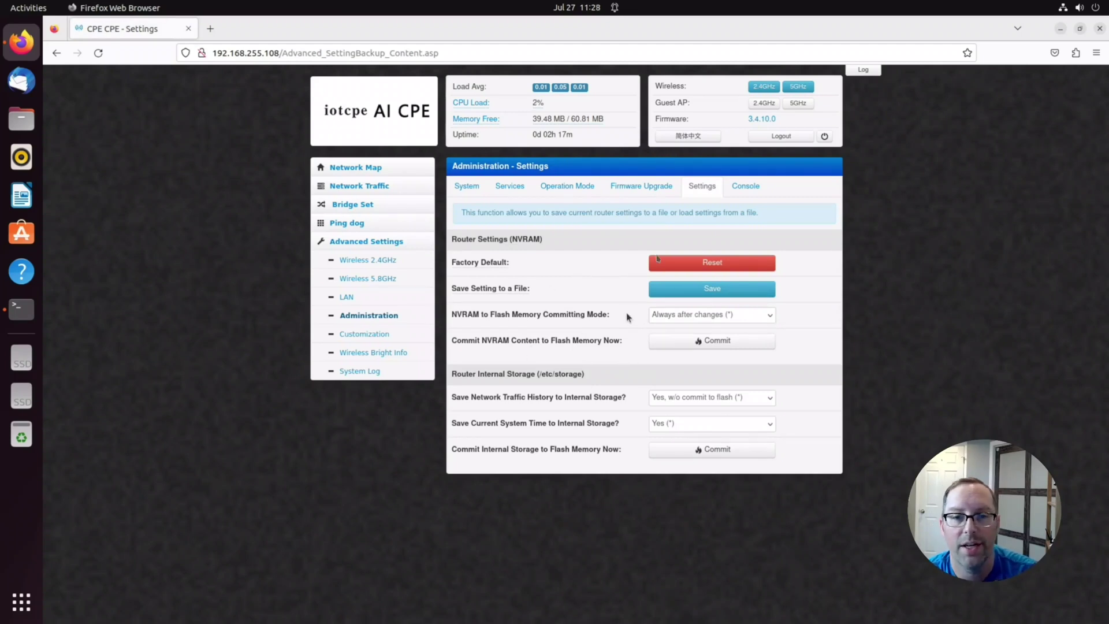
Refresh the Console output, then go to the Buttons/LED customization settings
{"action": "left_click", "coordinate": [745, 193]}
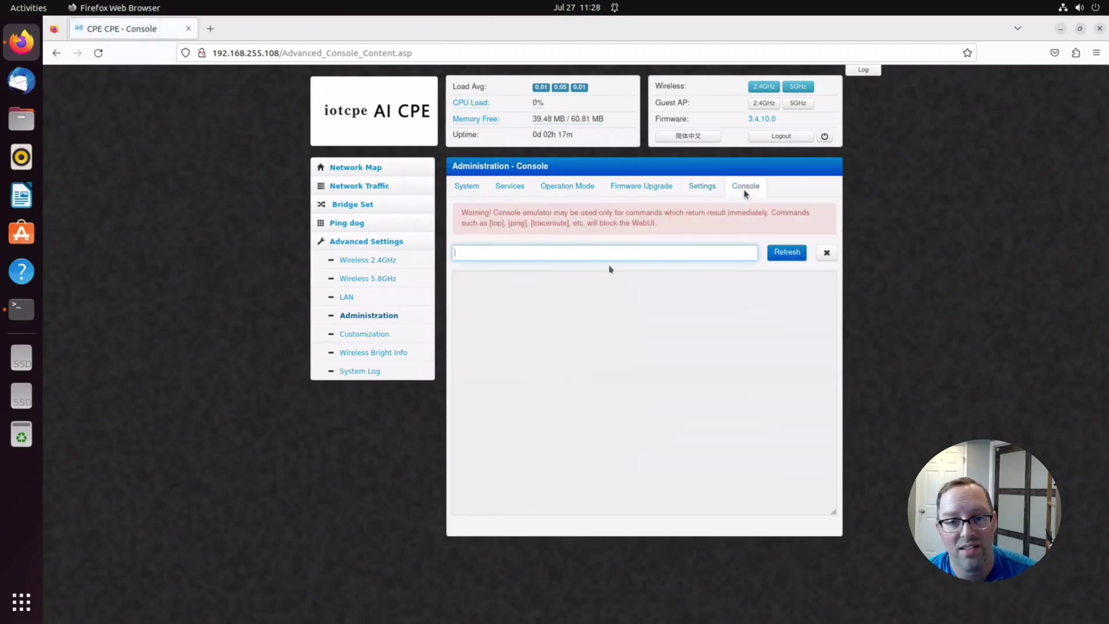
{"action": "left_click", "coordinate": [798, 258]}
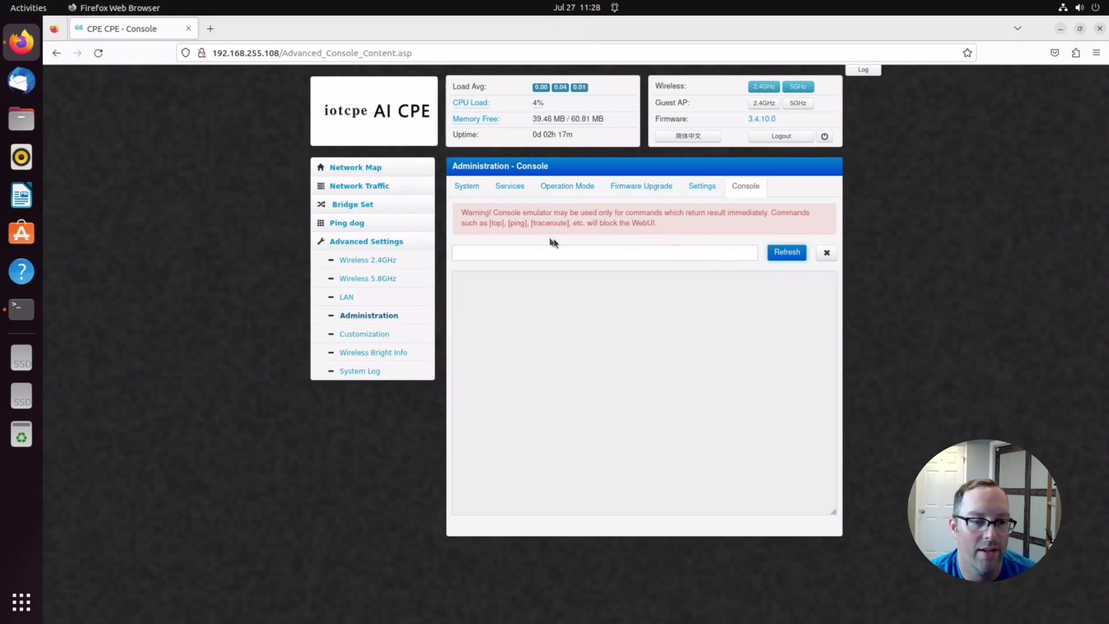
{"action": "left_click", "coordinate": [372, 337]}
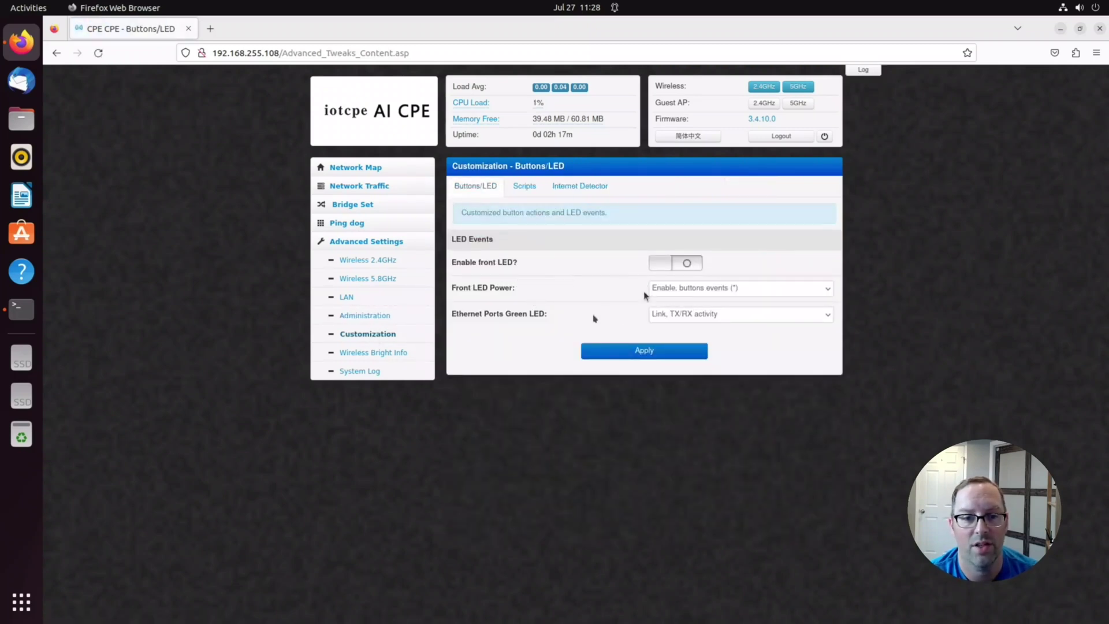
Check Front LED Power choices unchanged, the Run Before Router Initialized script, Internet Detector, and 2.4GHz wireless status info
{"action": "left_click", "coordinate": [720, 294]}
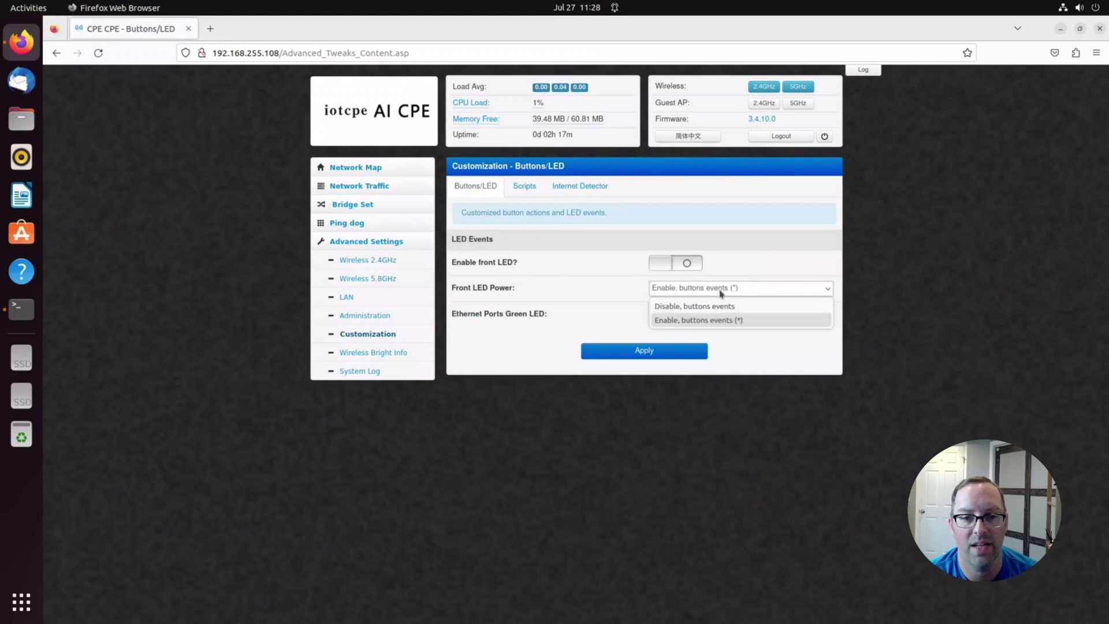
{"action": "left_click", "coordinate": [542, 299]}
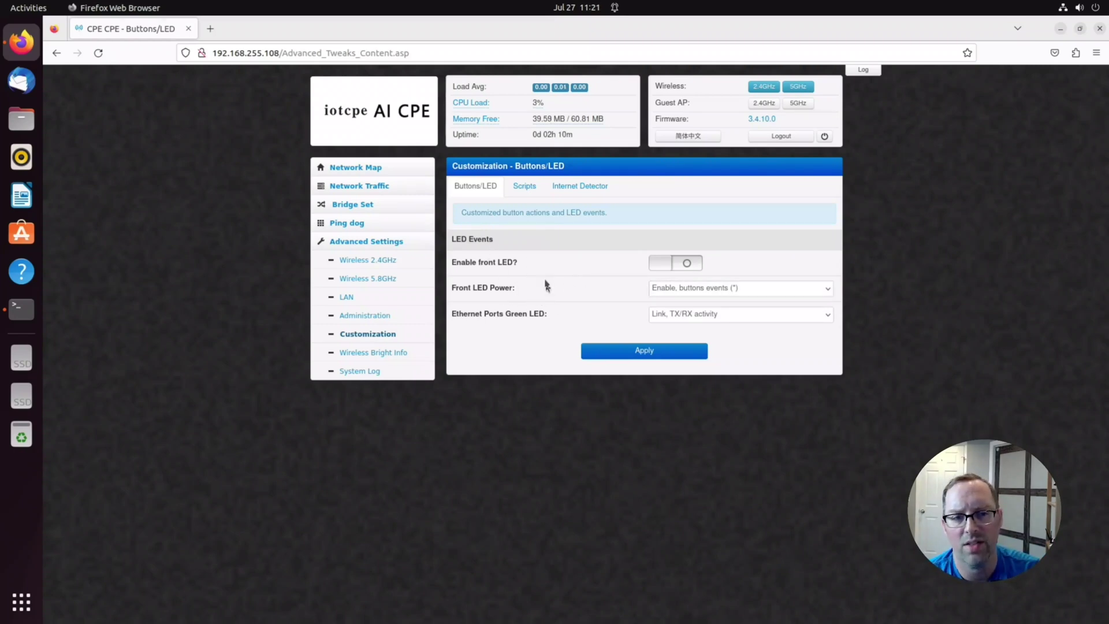
{"action": "left_click", "coordinate": [524, 186]}
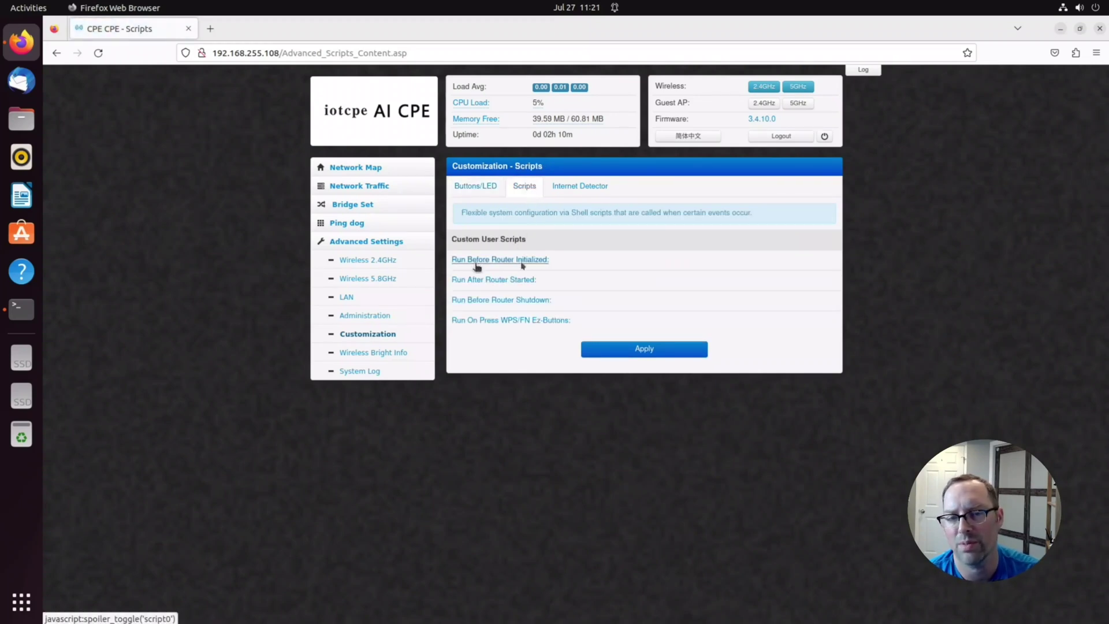
{"action": "left_click", "coordinate": [530, 263]}
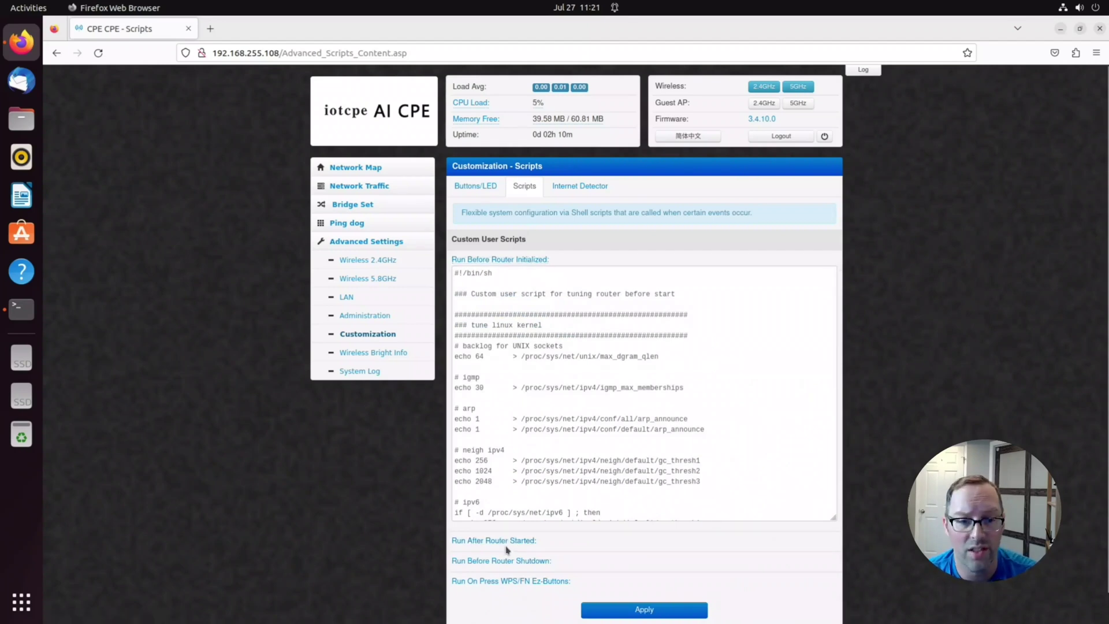
{"action": "scroll", "coordinate": [598, 404], "scroll_direction": "down", "scroll_amount": 5}
{"action": "scroll", "coordinate": [598, 405], "scroll_direction": "up", "scroll_amount": 5}
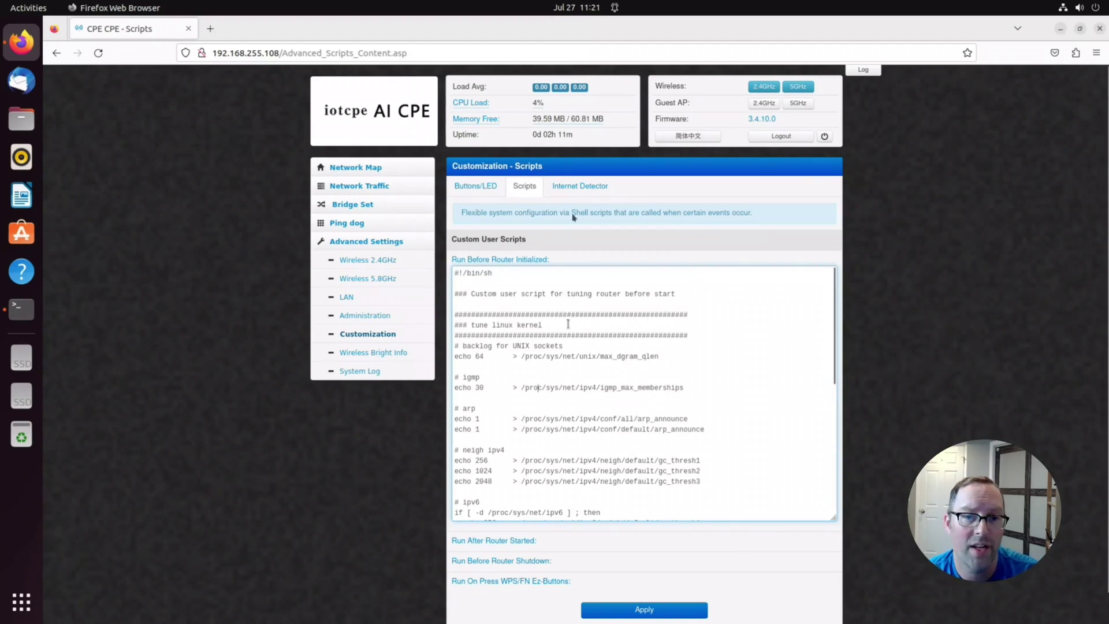
{"action": "left_click", "coordinate": [577, 191]}
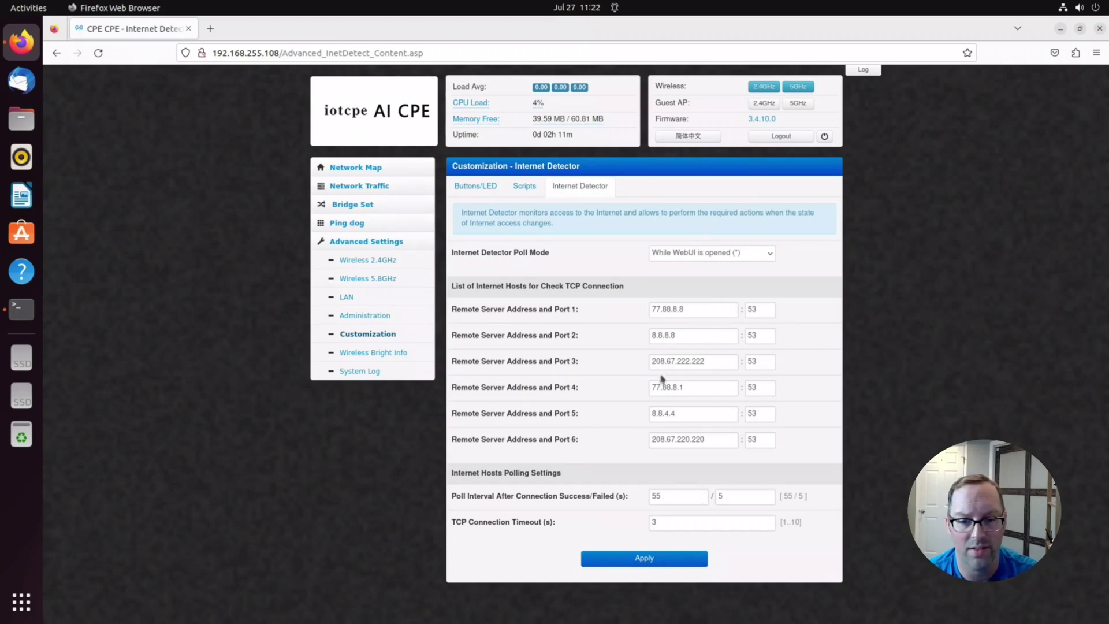
{"action": "left_click", "coordinate": [365, 359]}
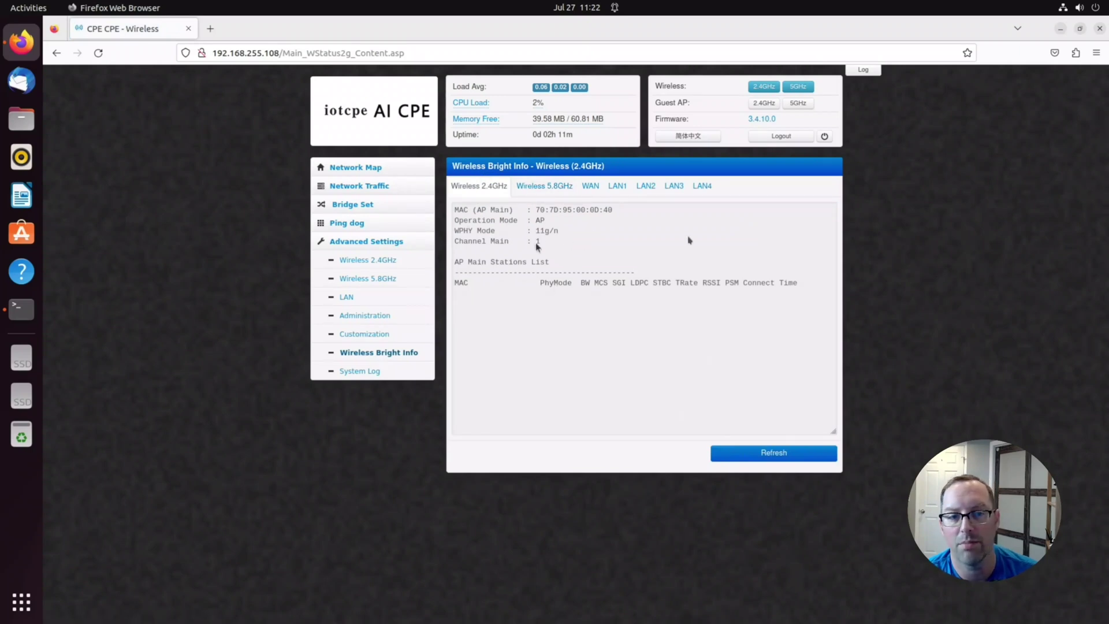
View LAN1 port link info, then scroll through the General Log's boot kernel and br0 messages
{"action": "left_click", "coordinate": [619, 193]}
{"action": "left_click", "coordinate": [373, 371]}
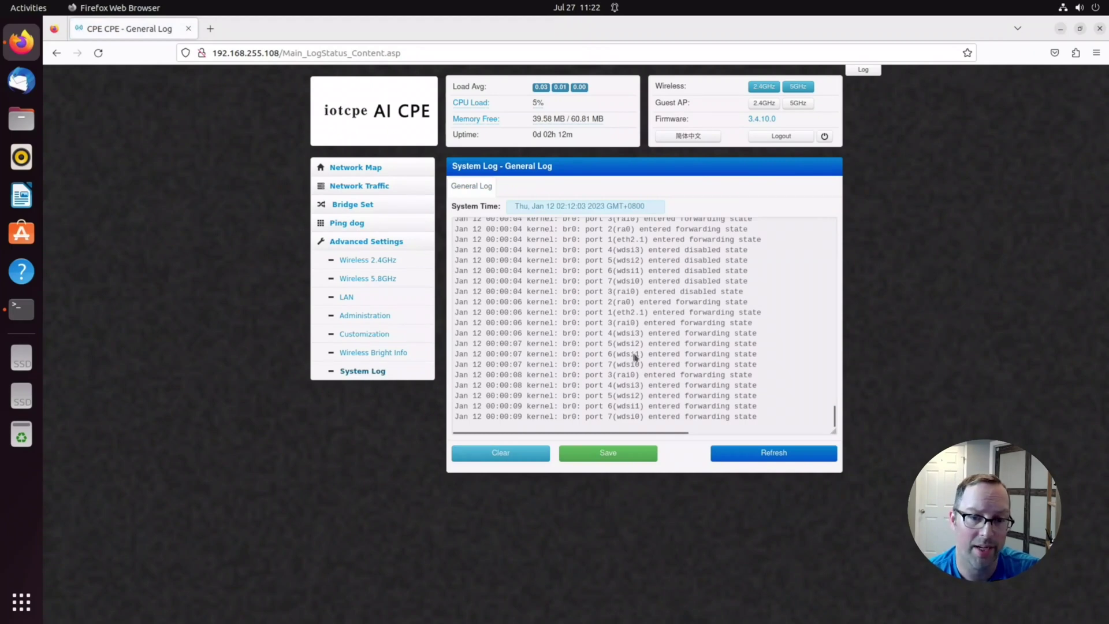
{"action": "scroll", "coordinate": [635, 357], "scroll_direction": "up", "scroll_amount": 10}
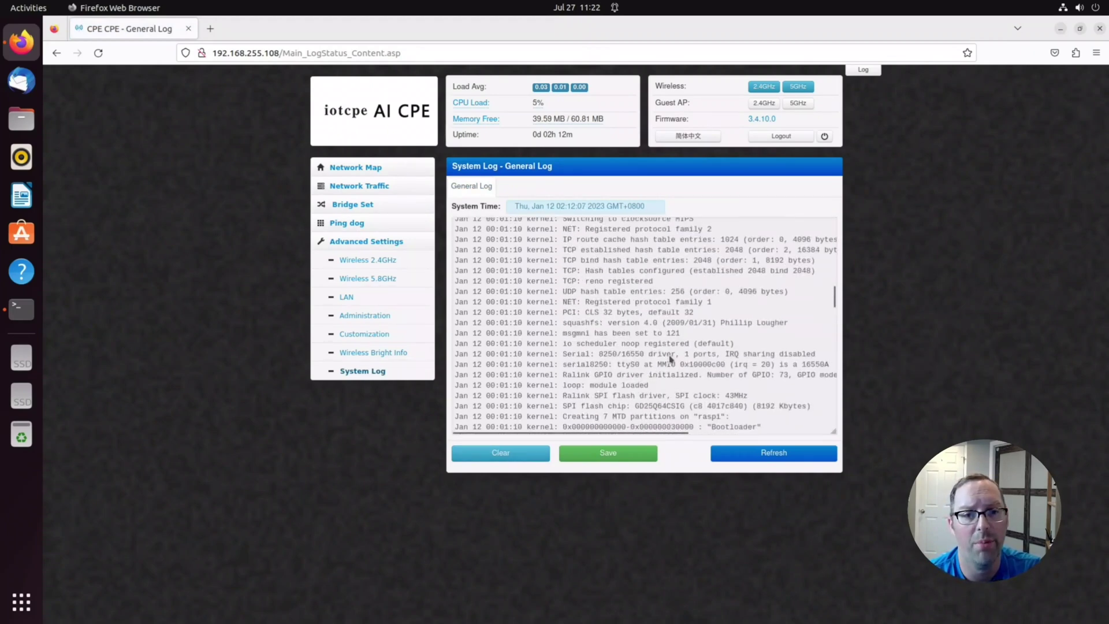
{"action": "scroll", "coordinate": [670, 359], "scroll_direction": "up", "scroll_amount": 10}
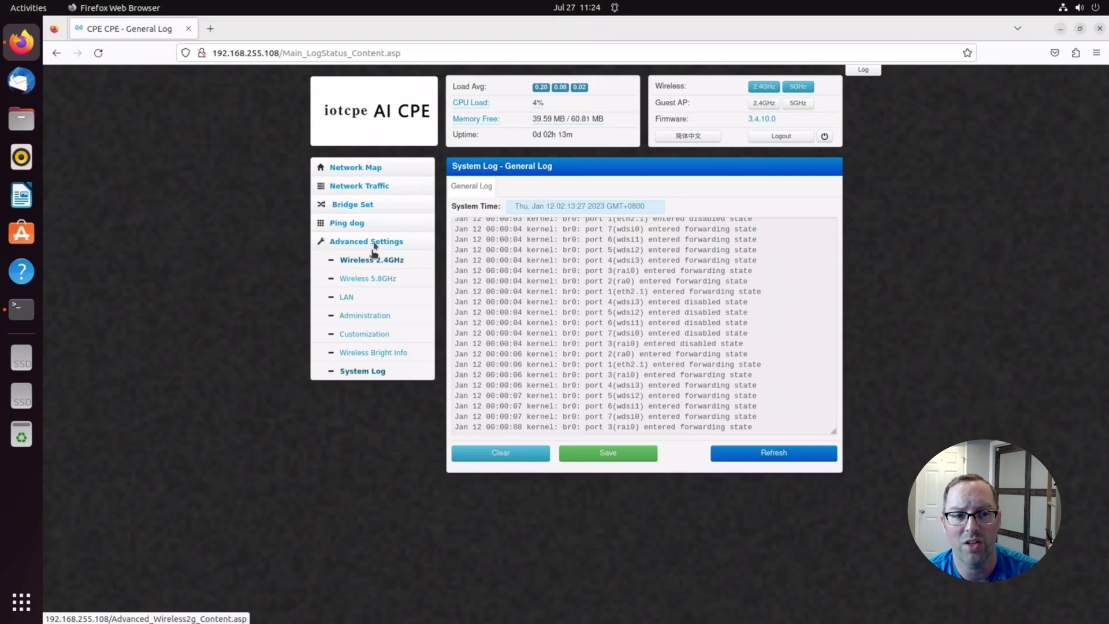
Go via LAN settings back to the Administration System page showing CPE5824-1200-A and GMT+08:00
{"action": "left_click", "coordinate": [415, 294]}
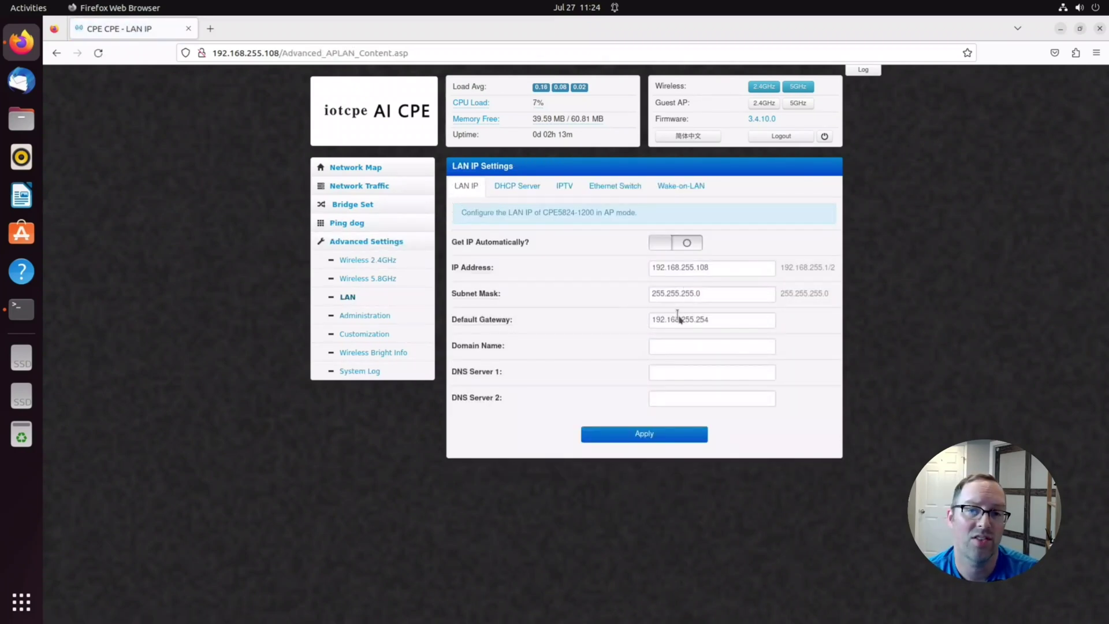
{"action": "left_click", "coordinate": [380, 318]}
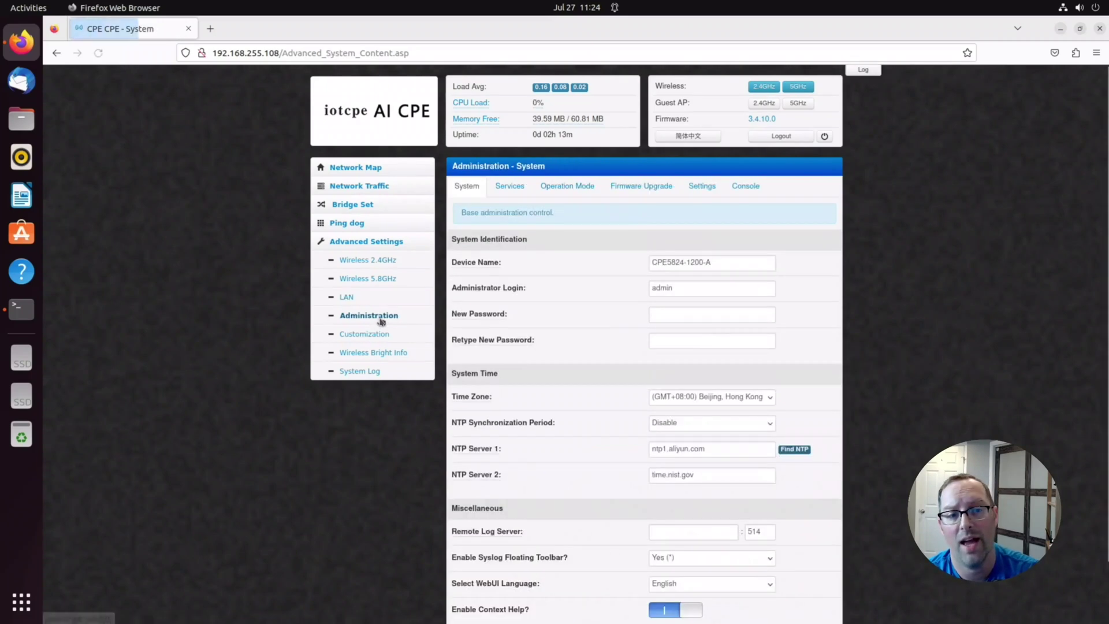